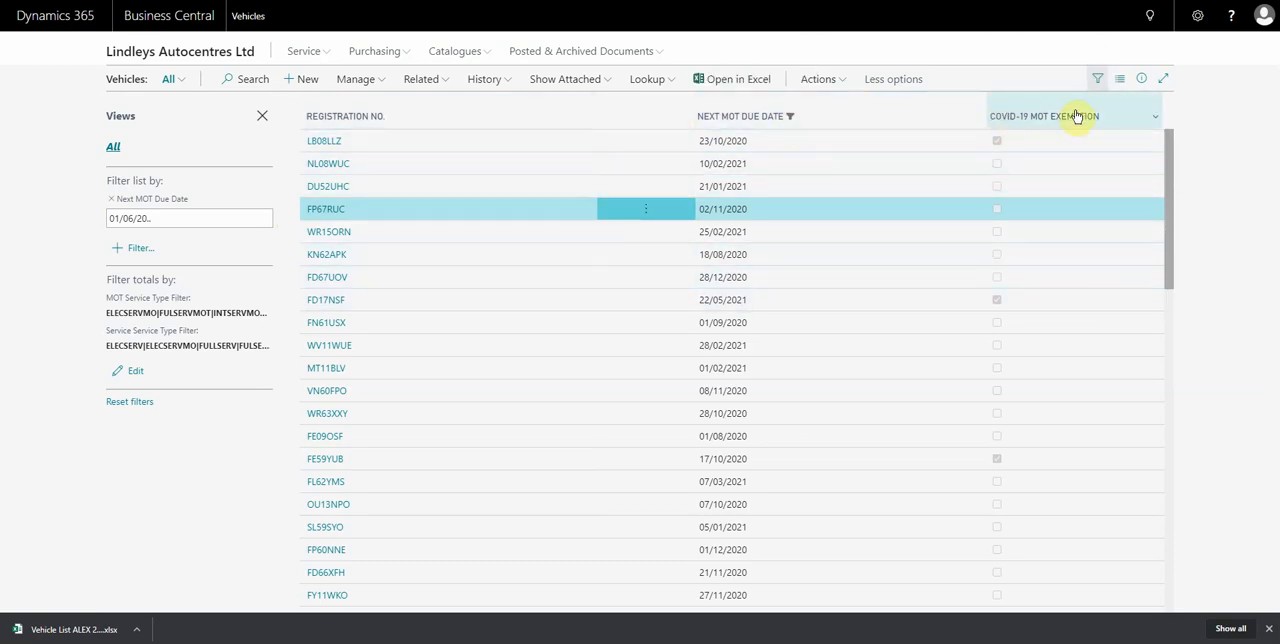
click(192, 53)
click(661, 88)
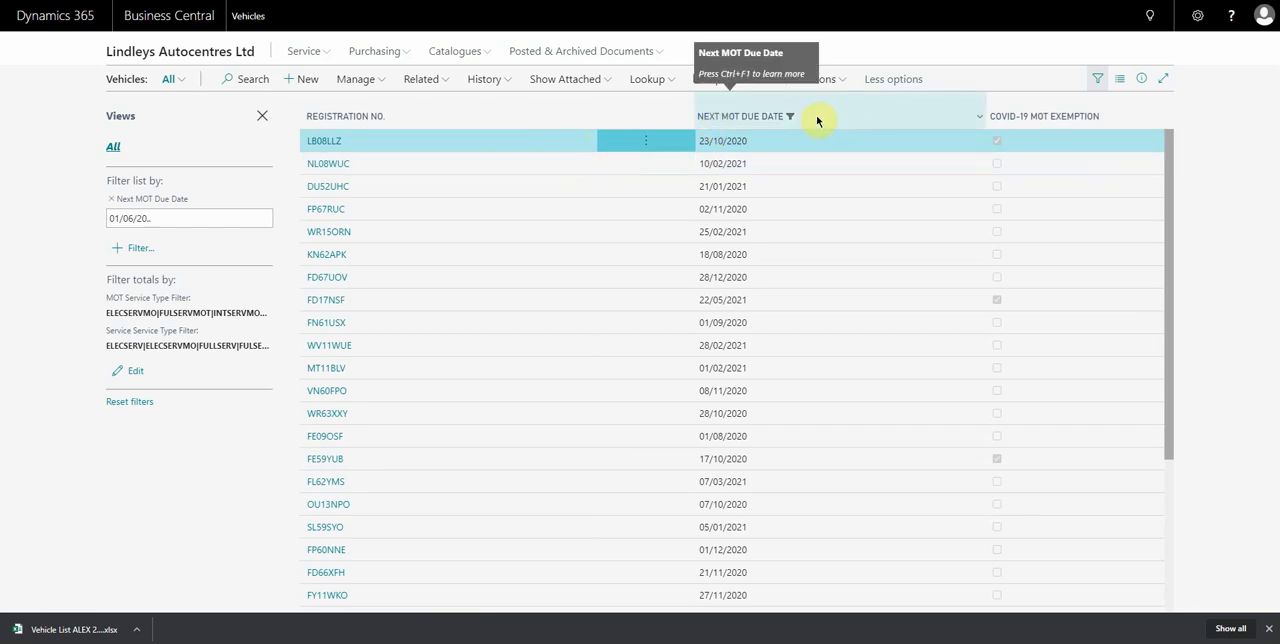
click(158, 218)
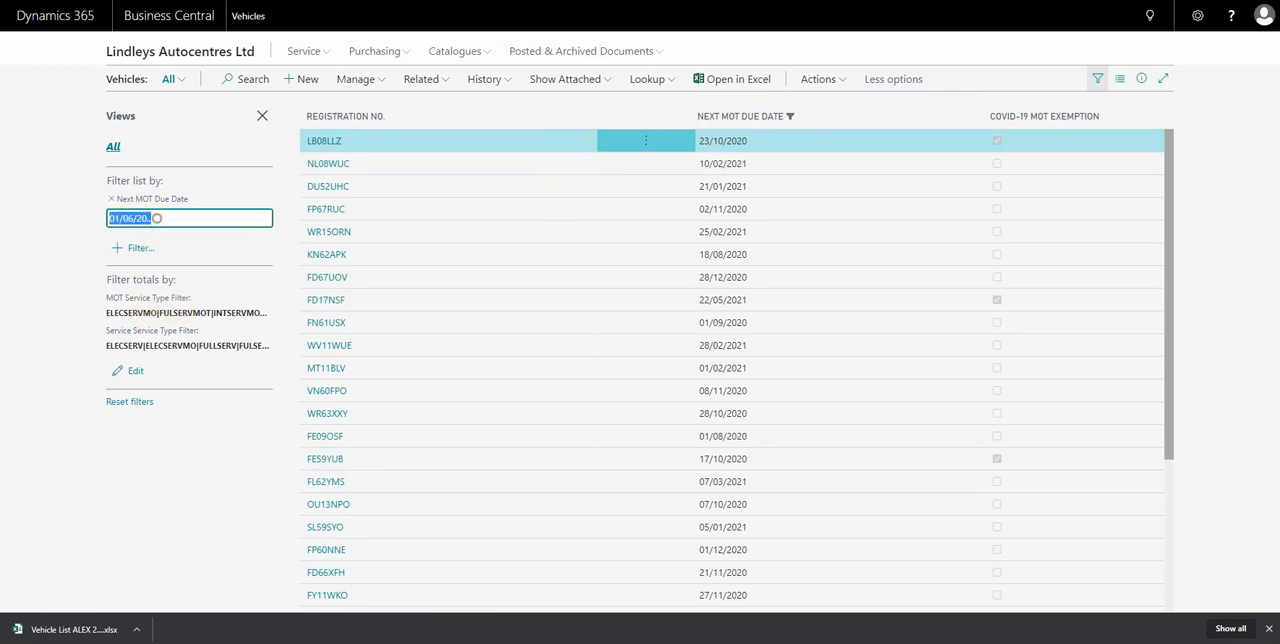
text(010)
click(170, 498)
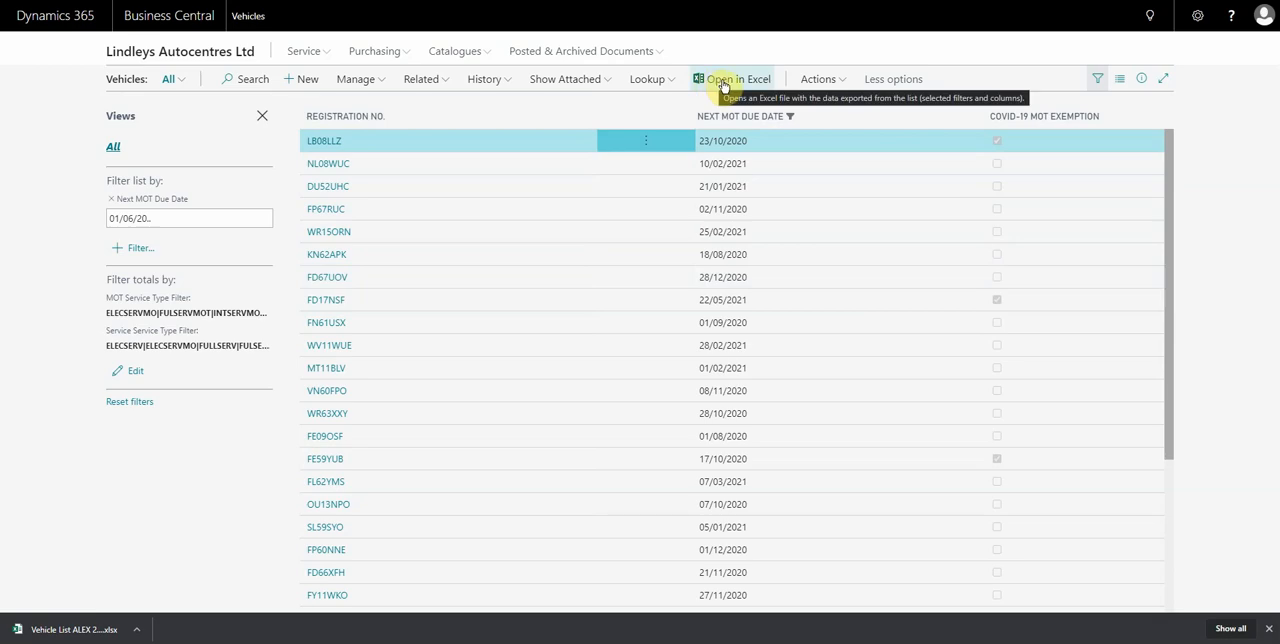
Open the downloaded Vehicle List workbook in Excel and enlarge the vehicle table for reading.
click(70, 634)
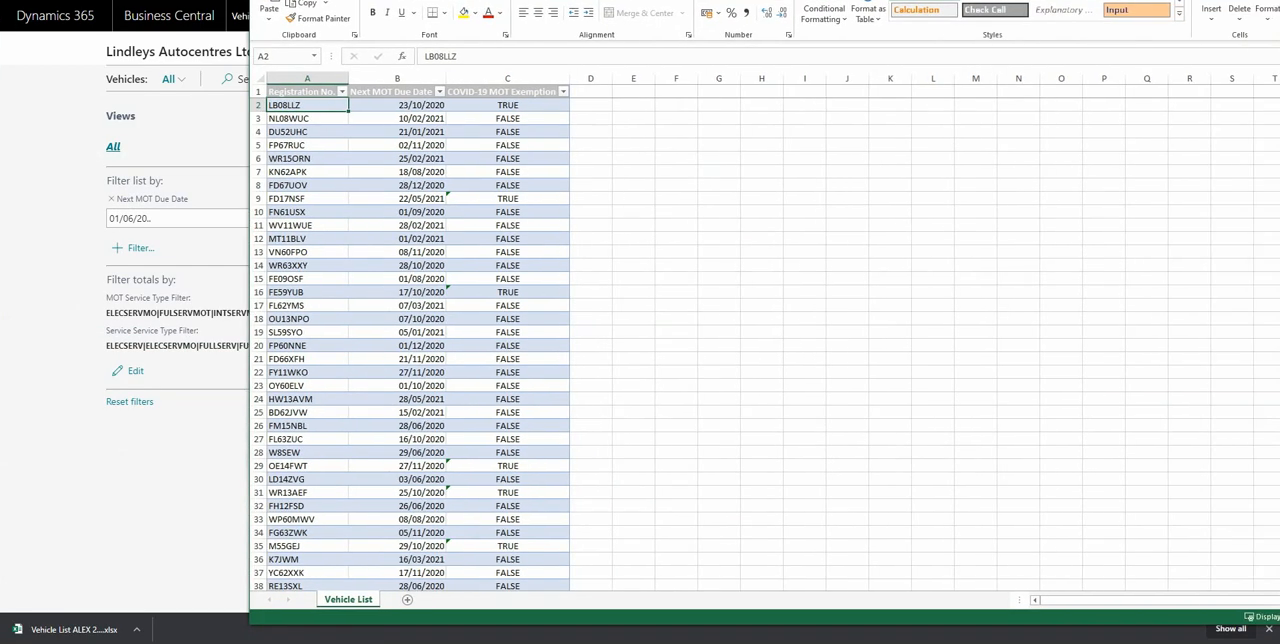
scroll(130, 286, up, 5)
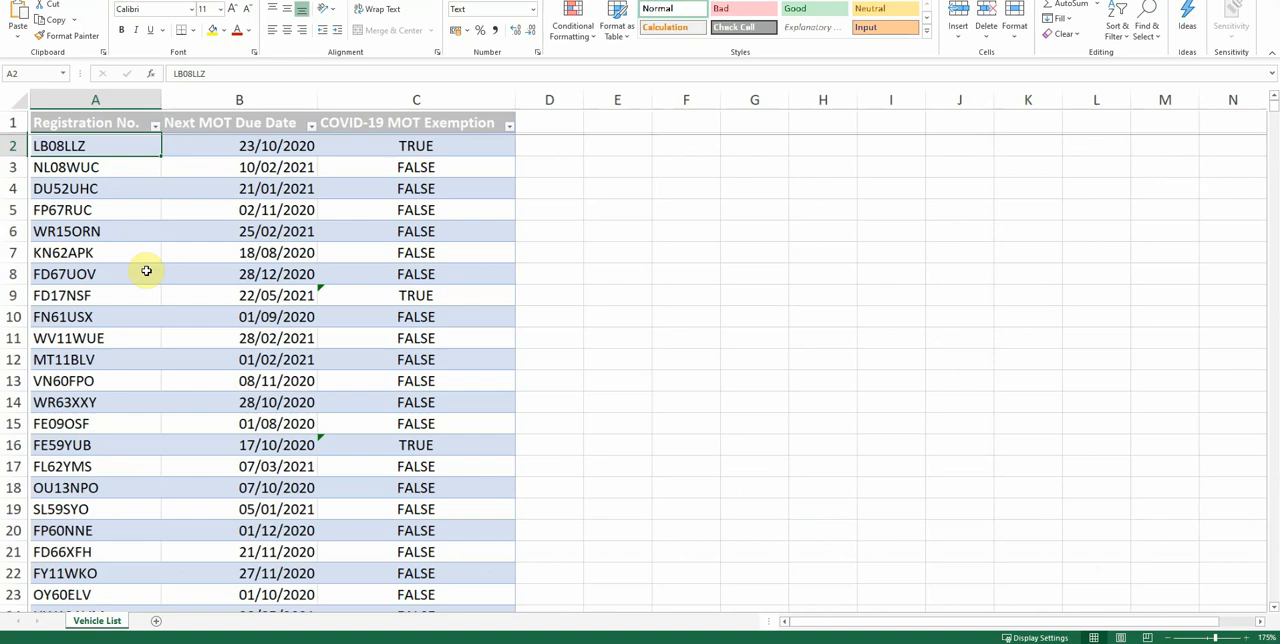
scroll(146, 271, up, 1)
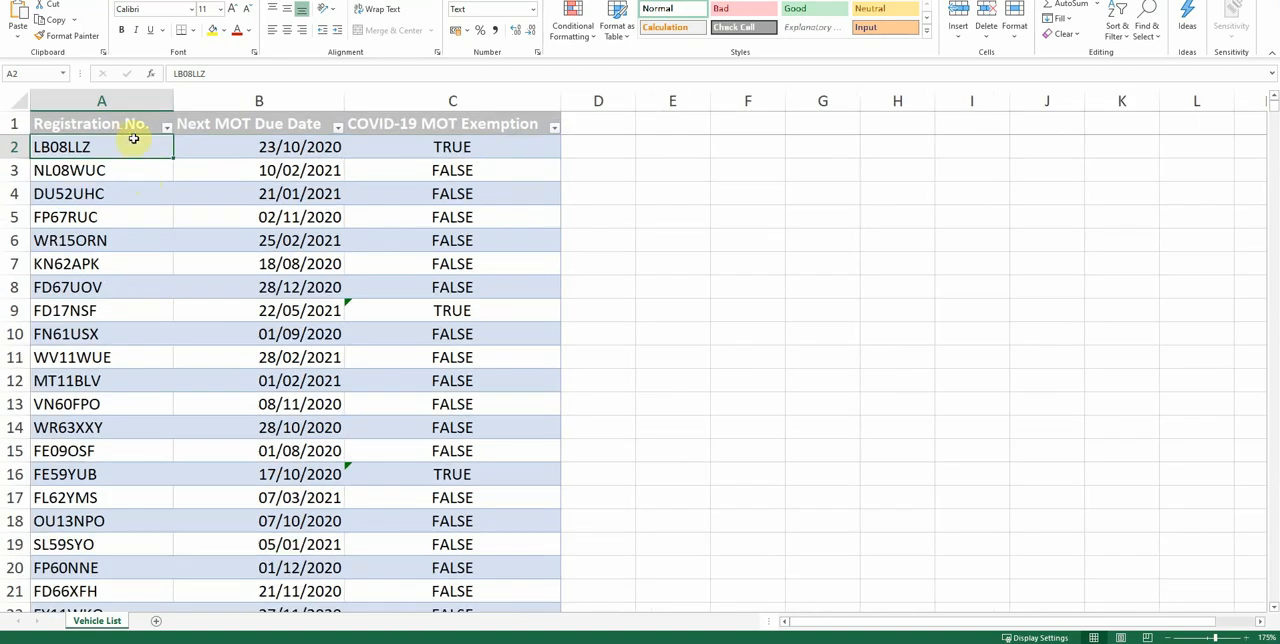
Insert a PivotTable based on the vehicle list table, placed on a new worksheet.
click(92, 170)
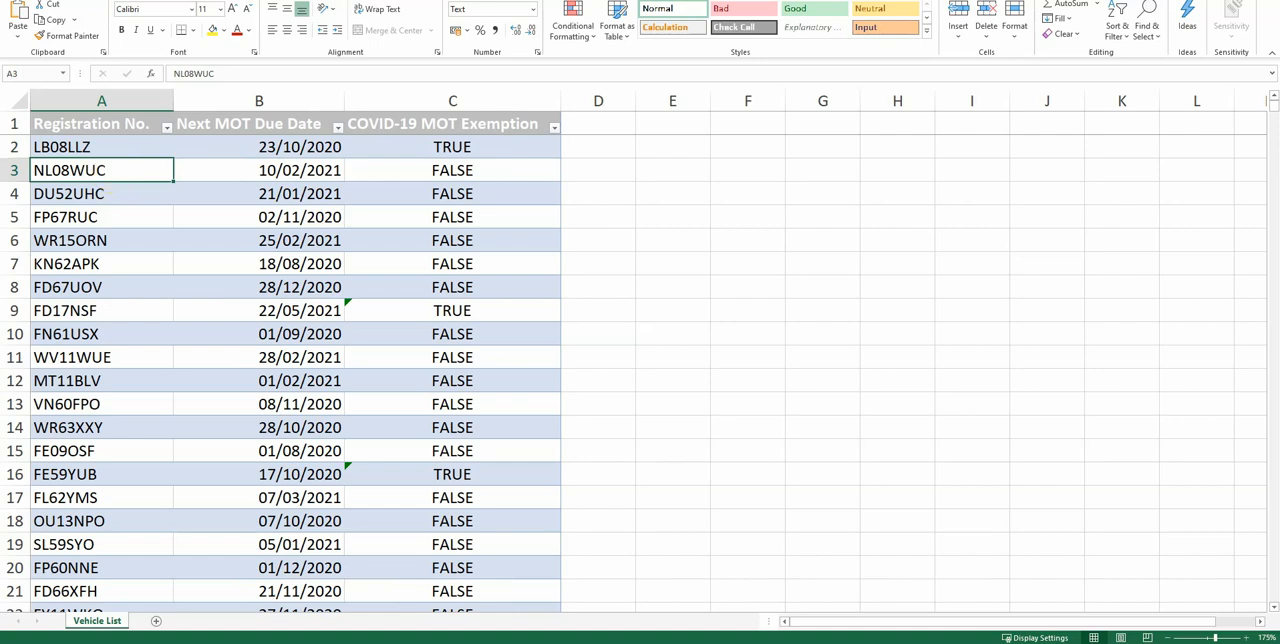
key(Down)
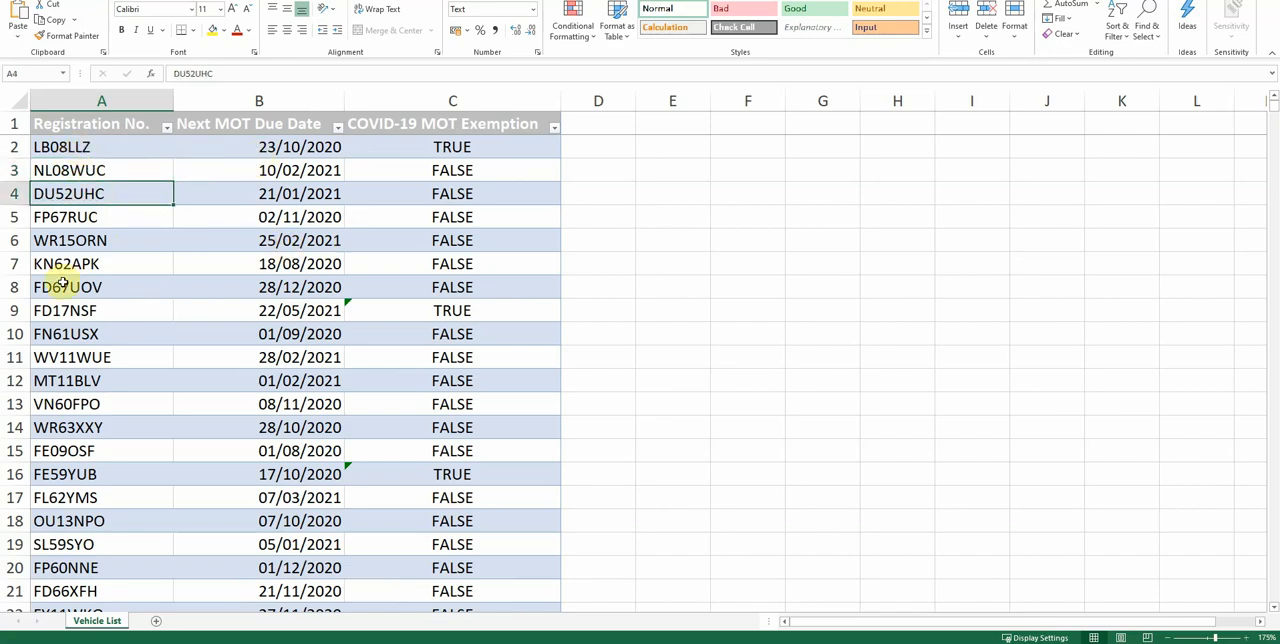
click(100, 0)
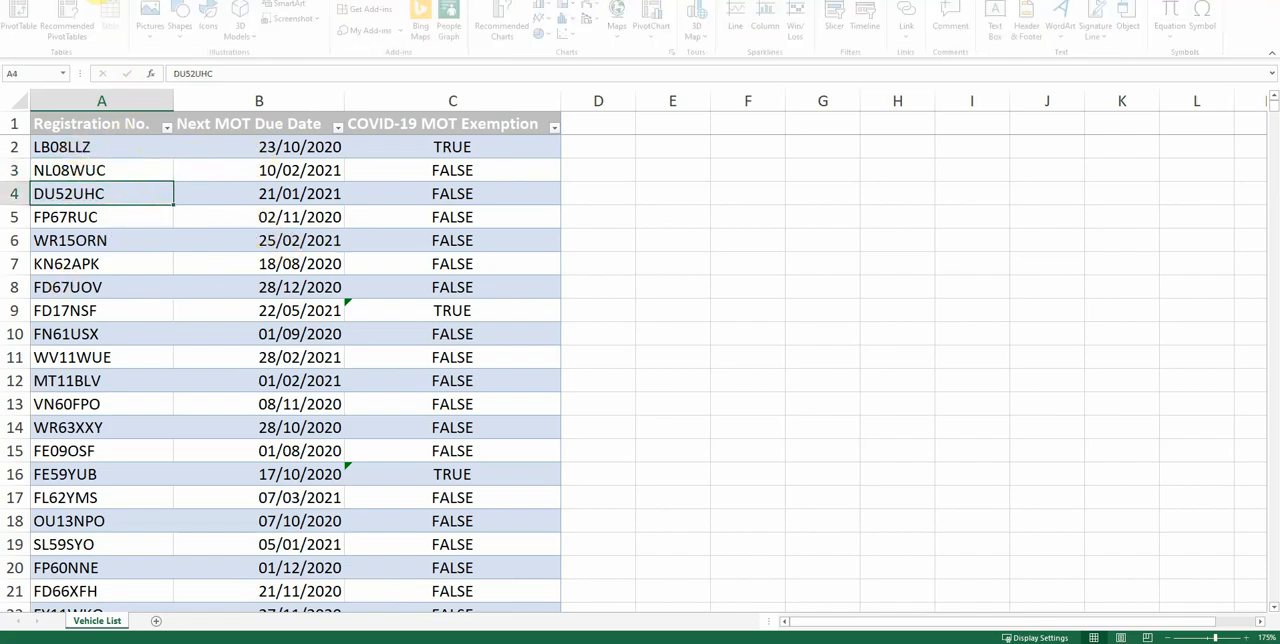
mouse_move(238, 0)
mouse_down()
mouse_move(277, 22)
mouse_move(249, 17)
mouse_up()
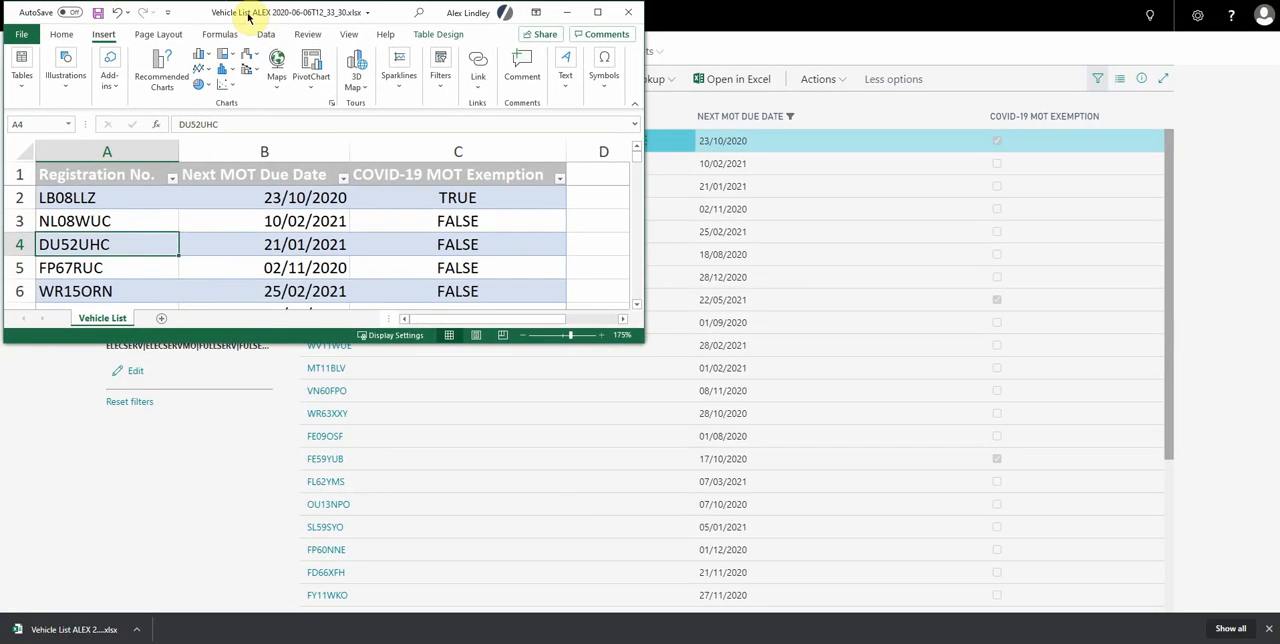
drag(645, 343, 1275, 640)
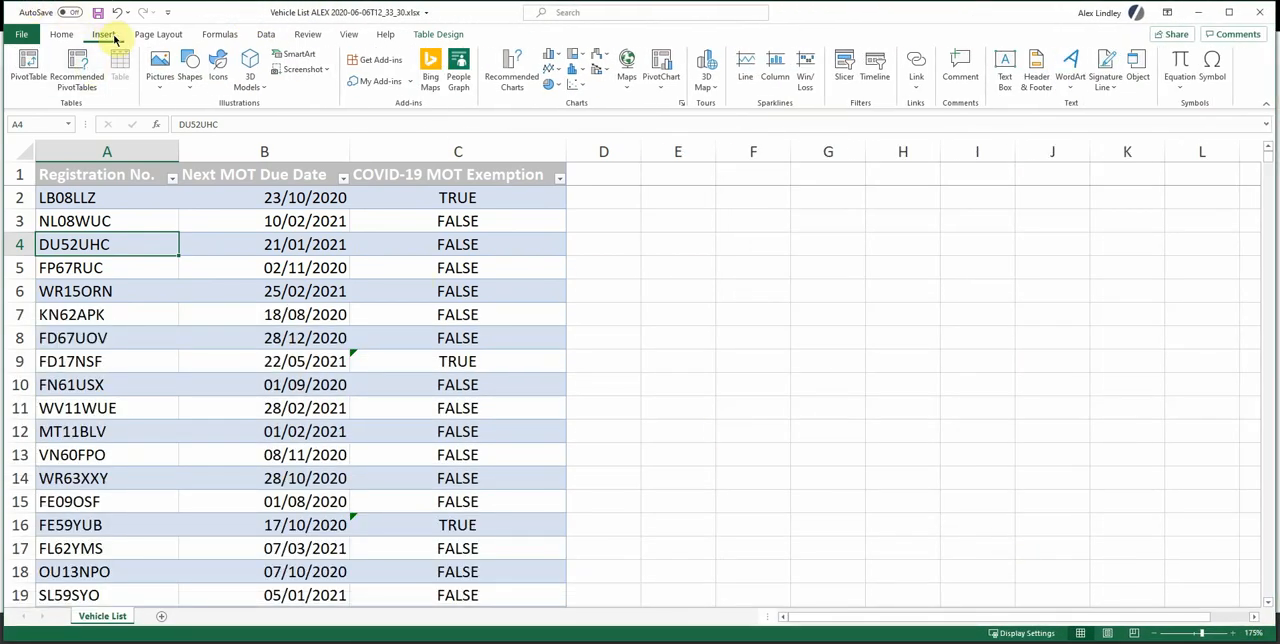
click(28, 62)
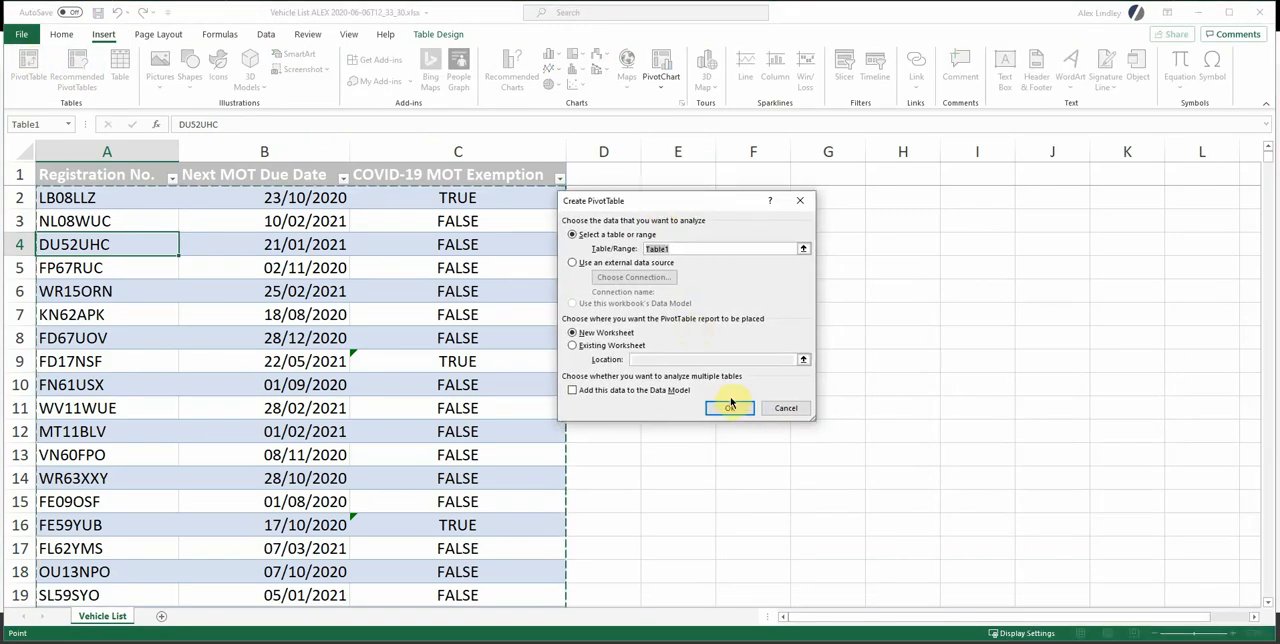
click(735, 406)
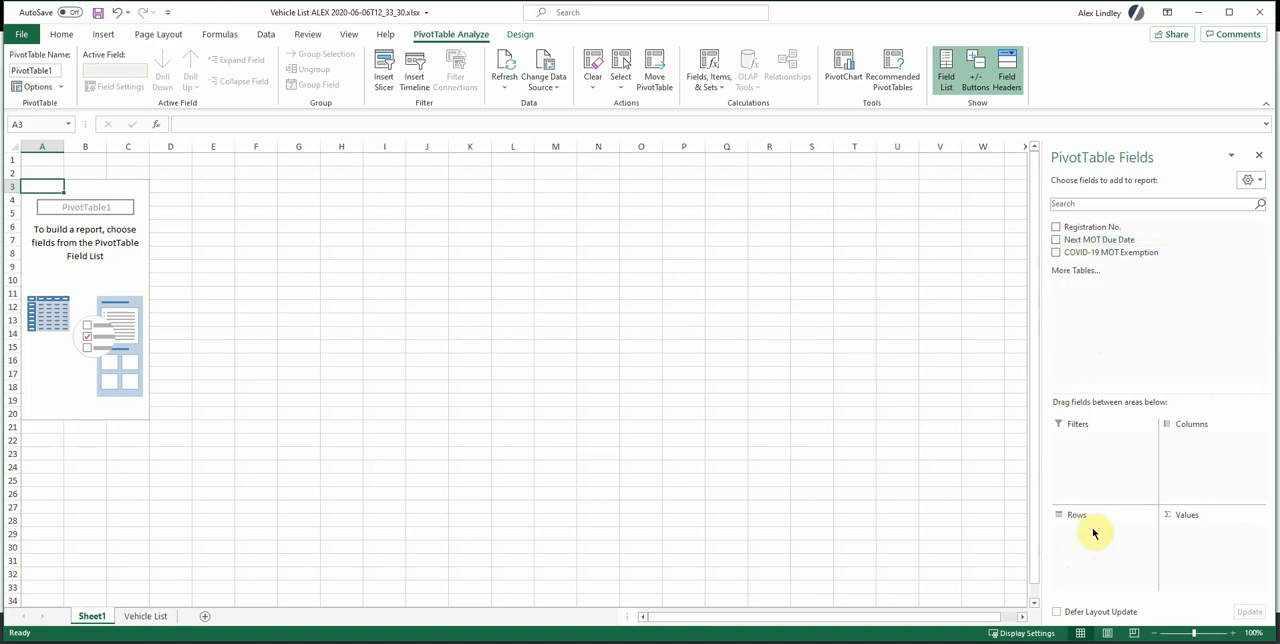
Group the PivotTable rows by Next MOT Due Date and remove the Quarters level, keeping years and months.
drag(1080, 240, 1110, 528)
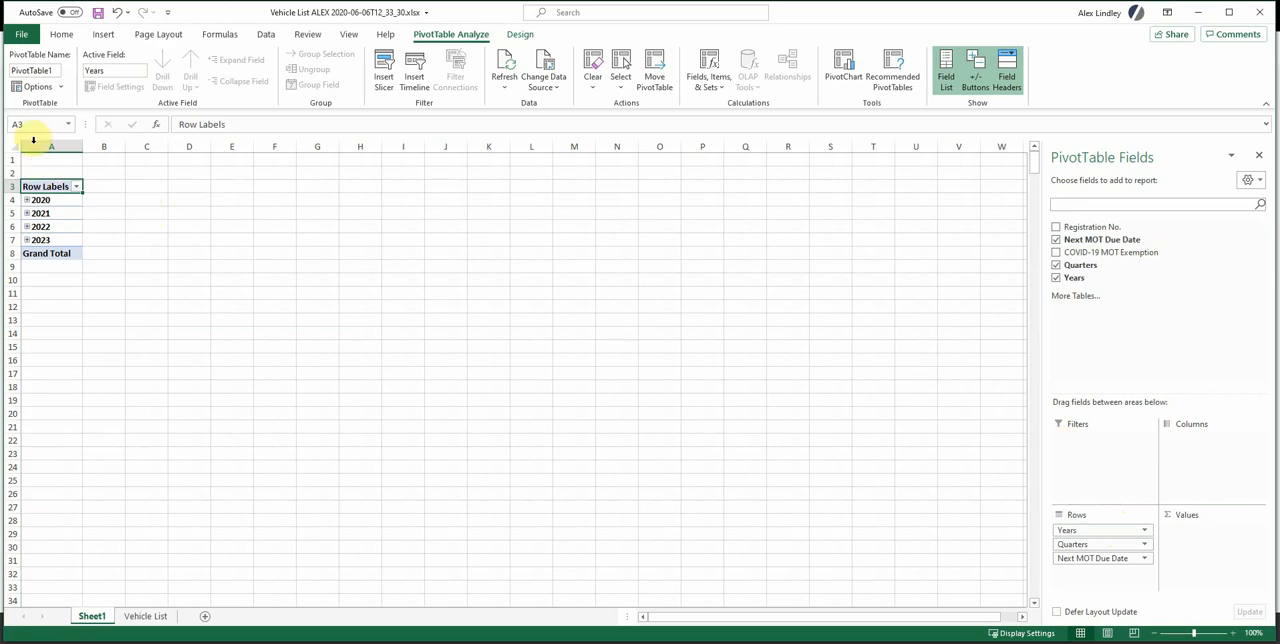
right_click(26, 205)
key(Escape)
click(27, 201)
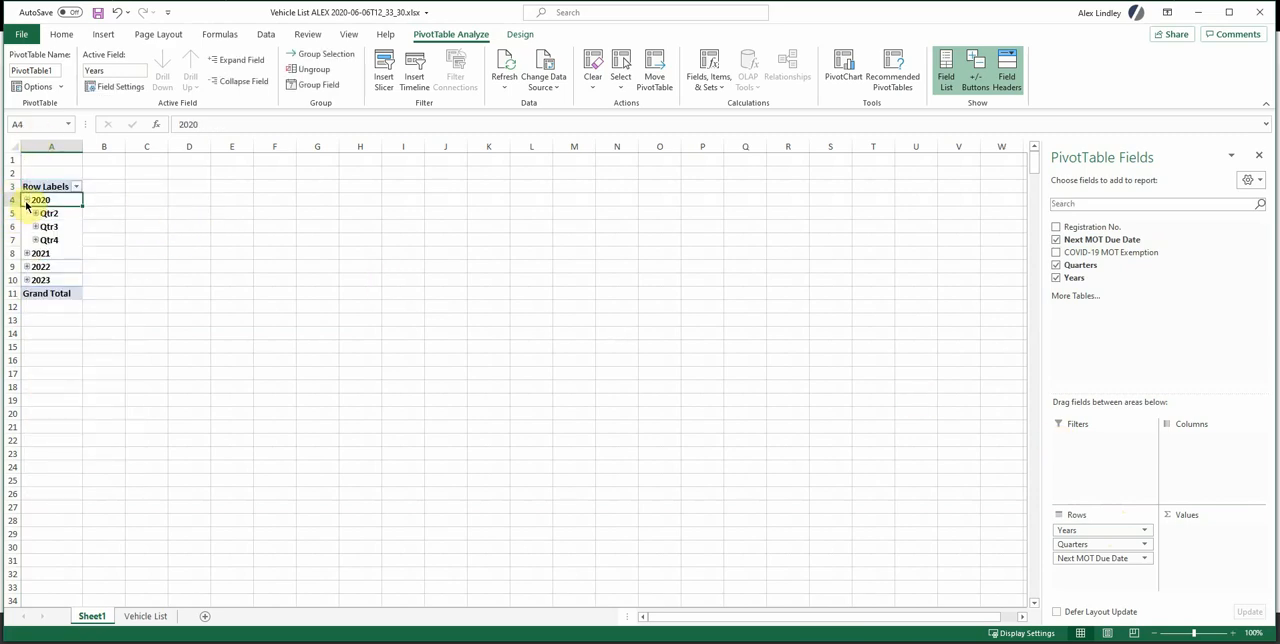
click(35, 213)
click(35, 213)
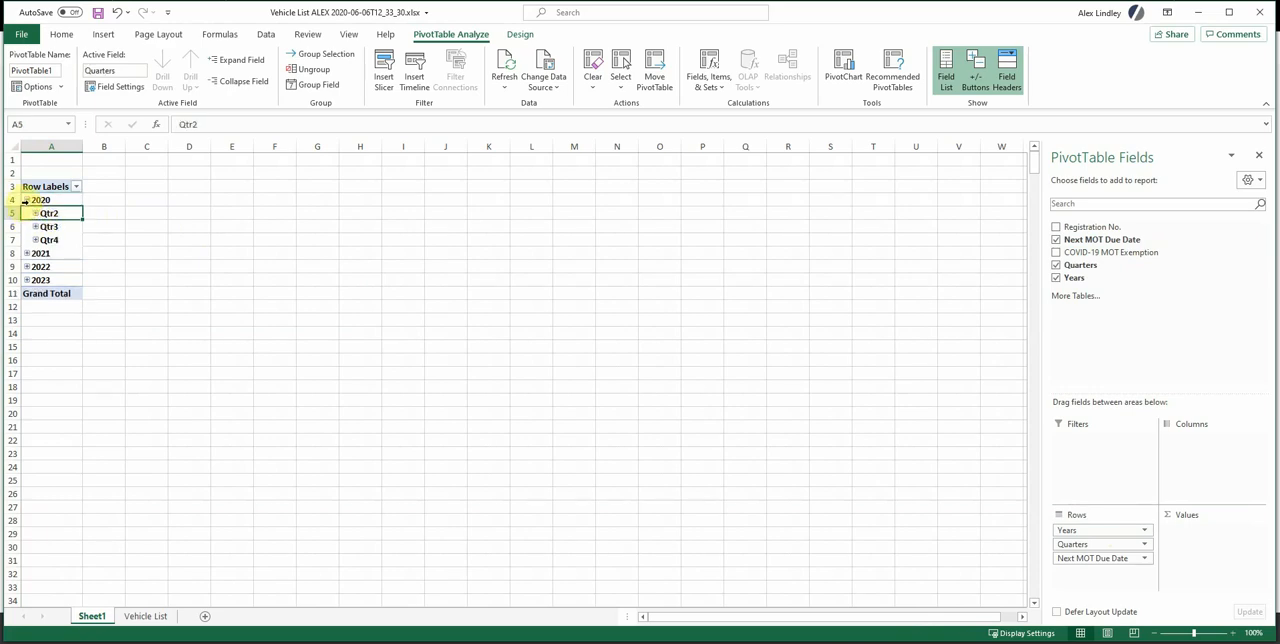
click(27, 200)
drag(1068, 544, 1037, 400)
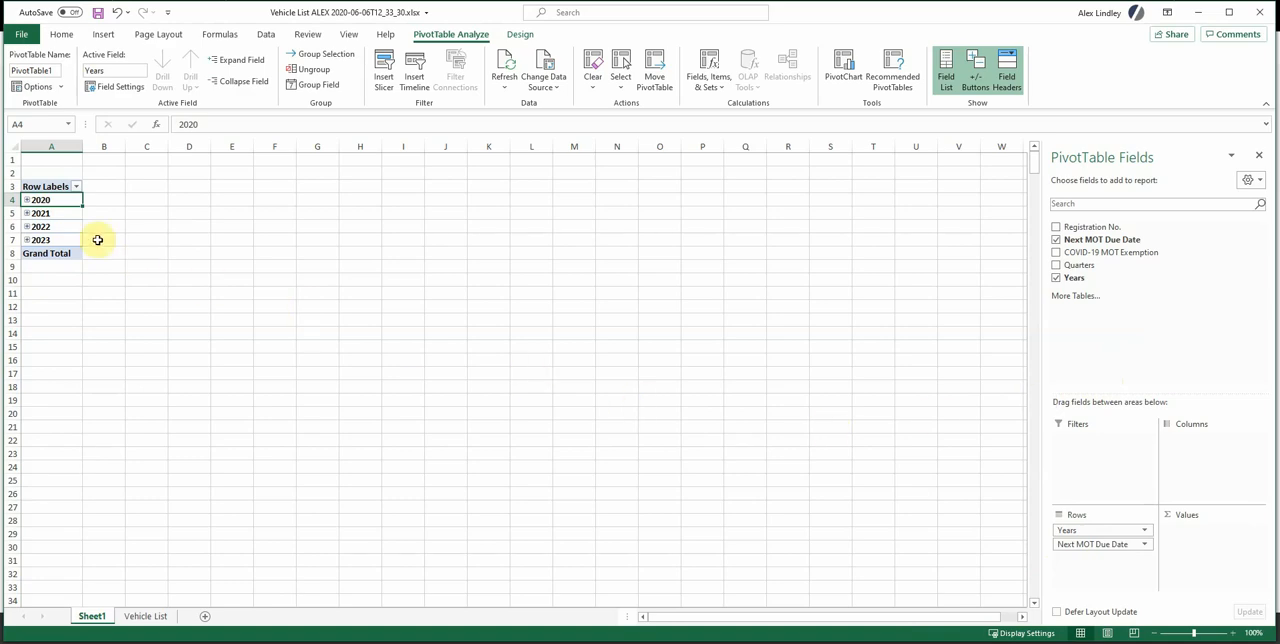
Expand 2020 and 2021 into months and add a count of Registration No. as the PivotTable values.
click(27, 200)
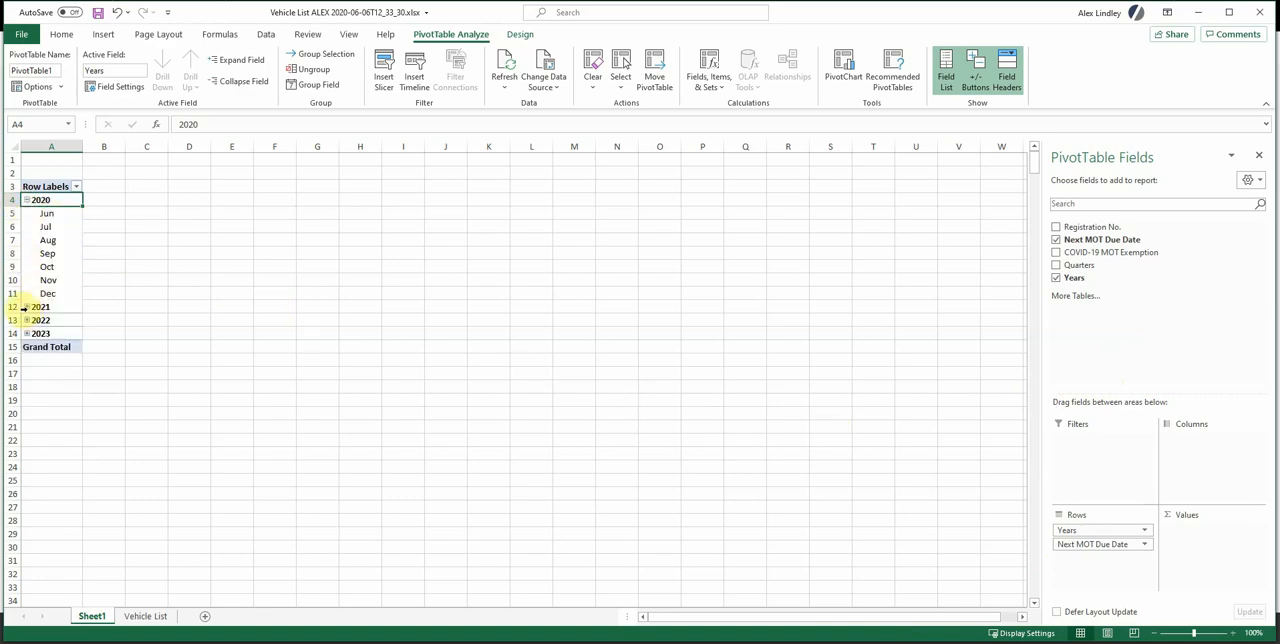
click(27, 308)
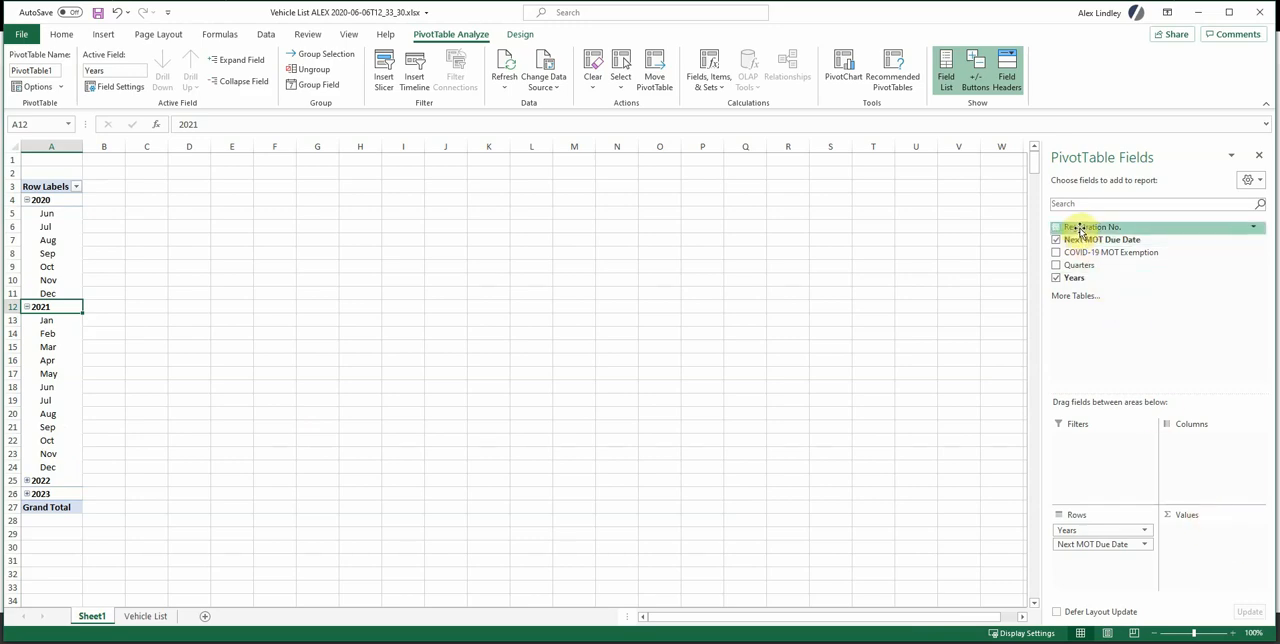
drag(1094, 230, 1200, 556)
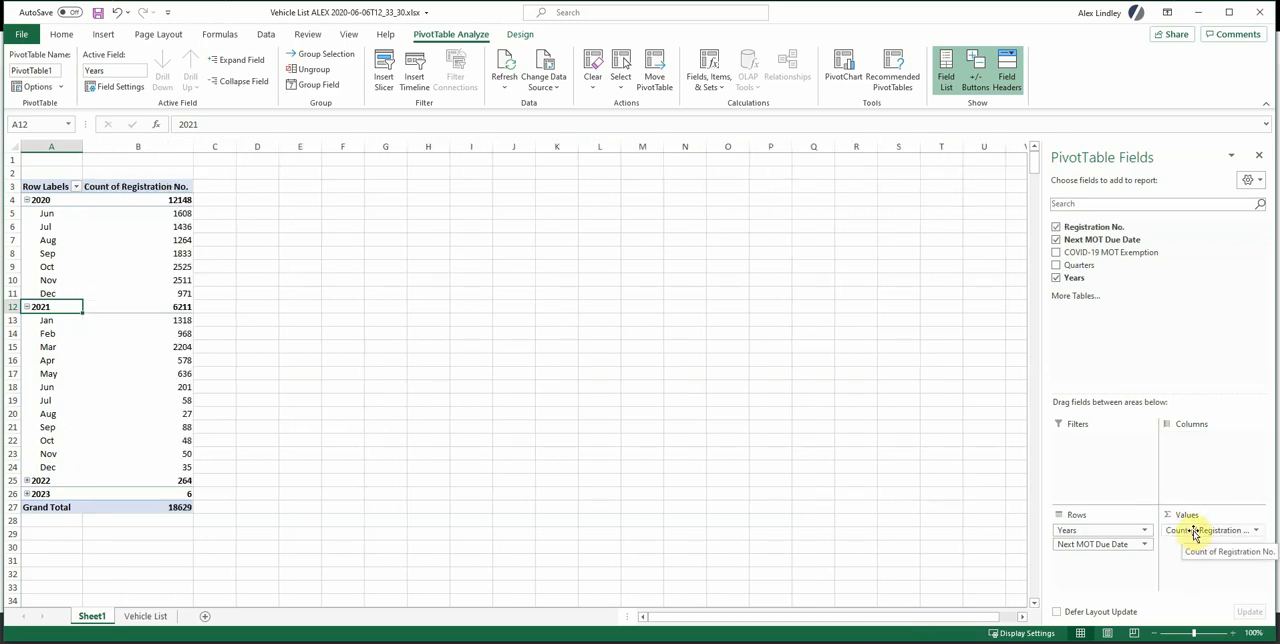
Extract the vehicle records behind the June 2020 count to a separate sheet and return to the PivotTable.
click(49, 216)
click(147, 213)
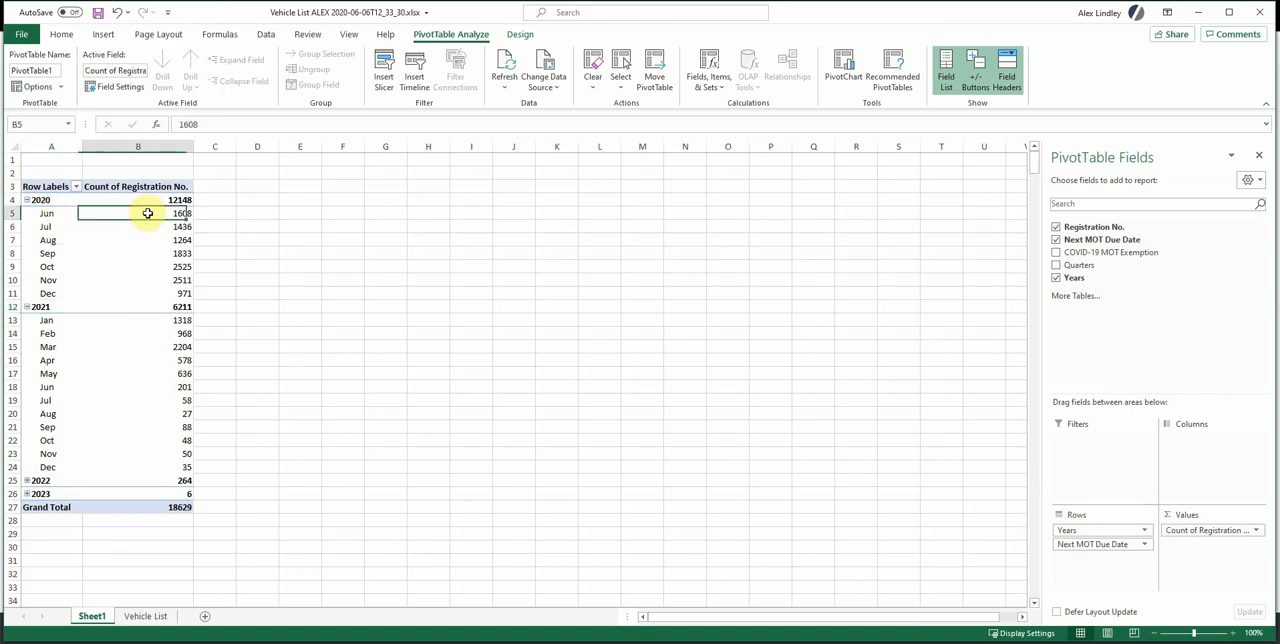
double_click(147, 213)
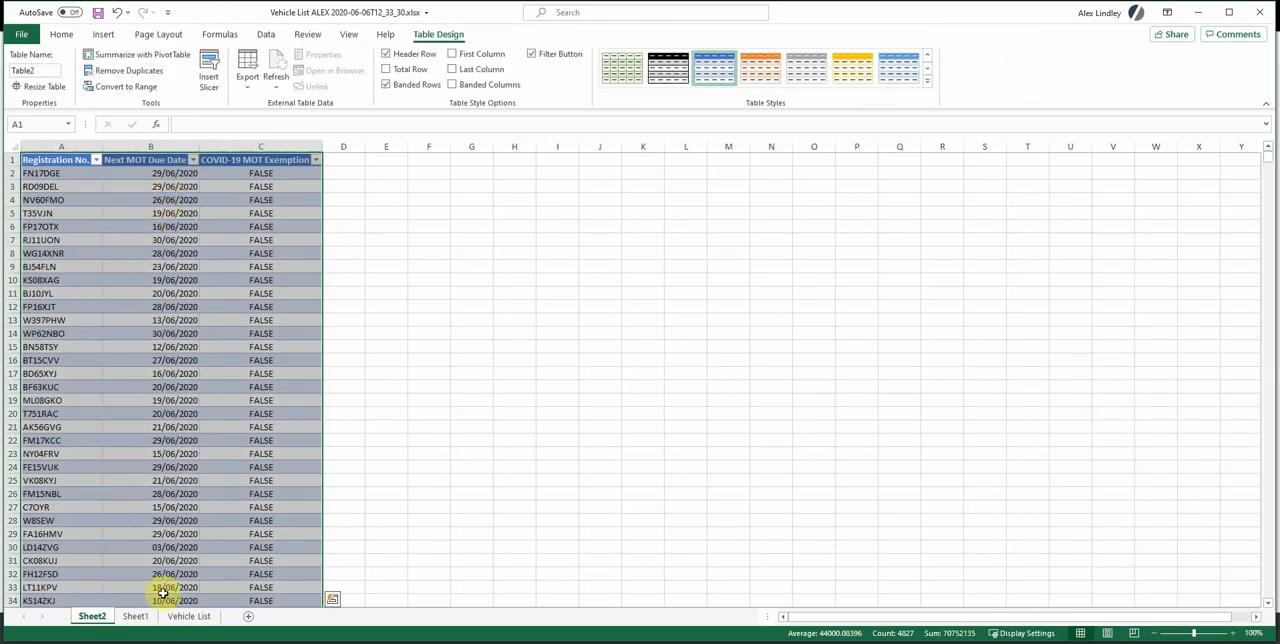
click(182, 615)
click(137, 616)
click(268, 332)
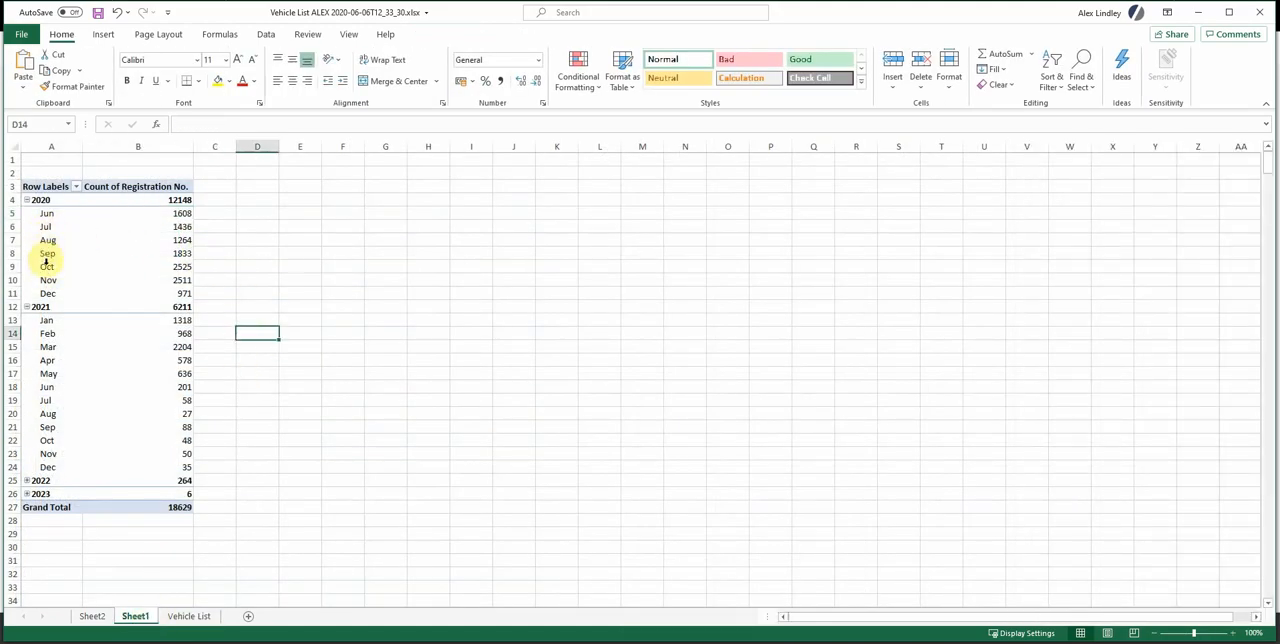
Split the PivotTable counts into columns by COVID-19 MOT Exemption.
click(263, 266)
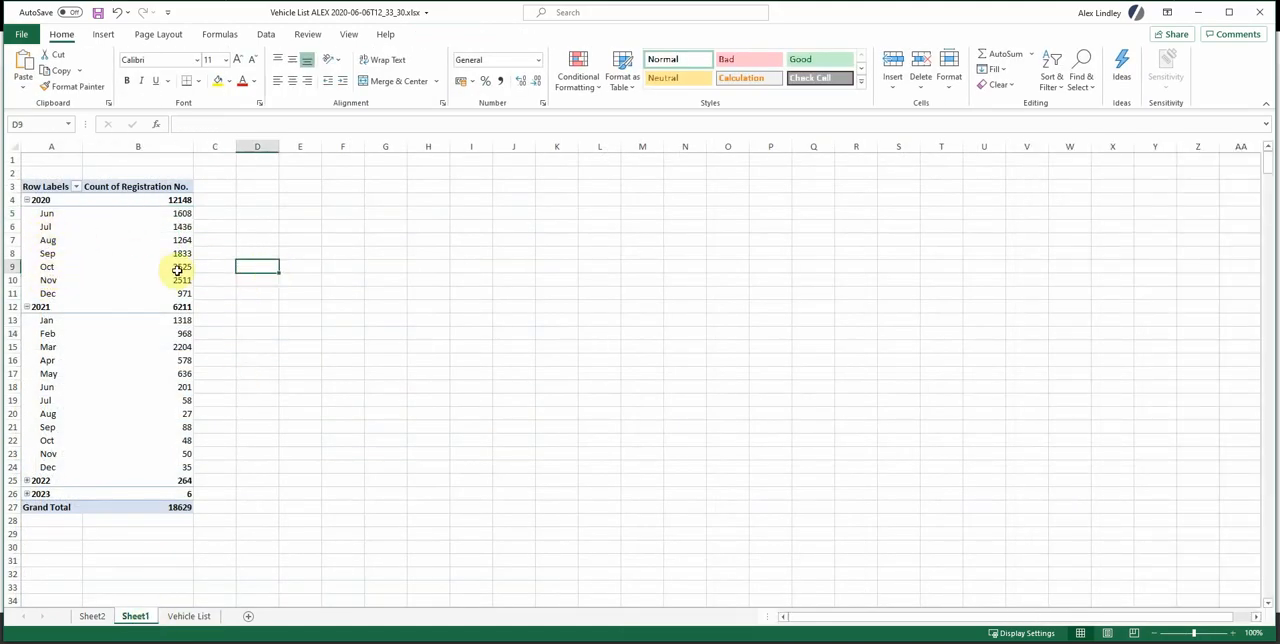
click(177, 268)
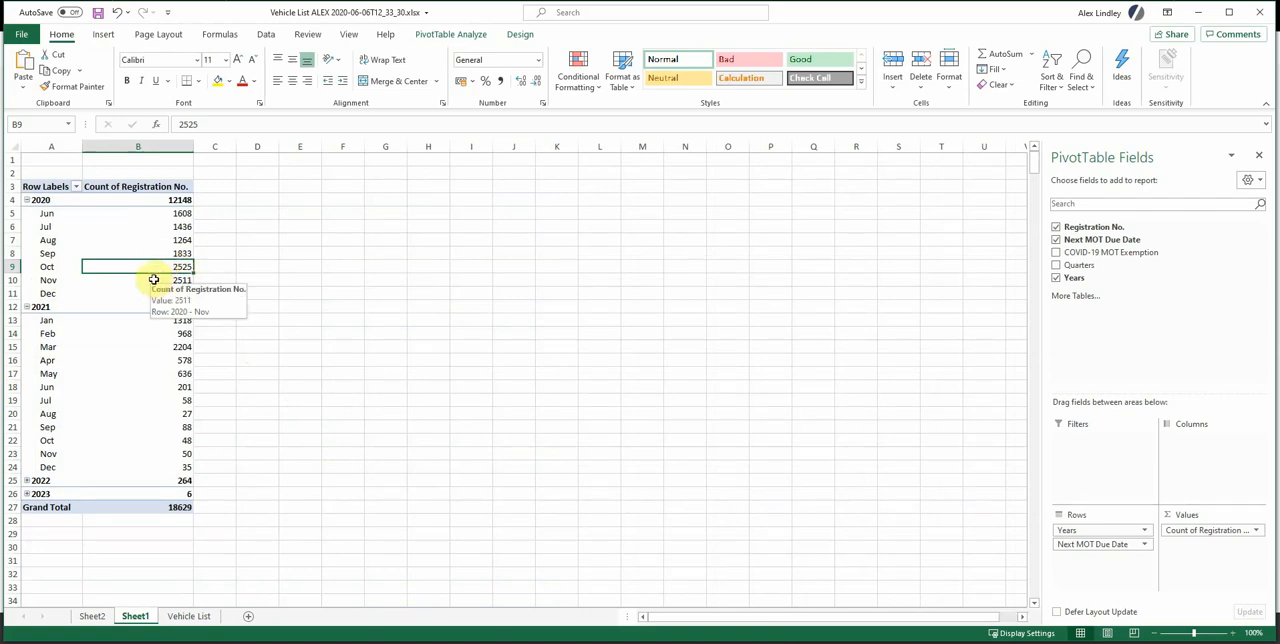
click(288, 279)
click(153, 270)
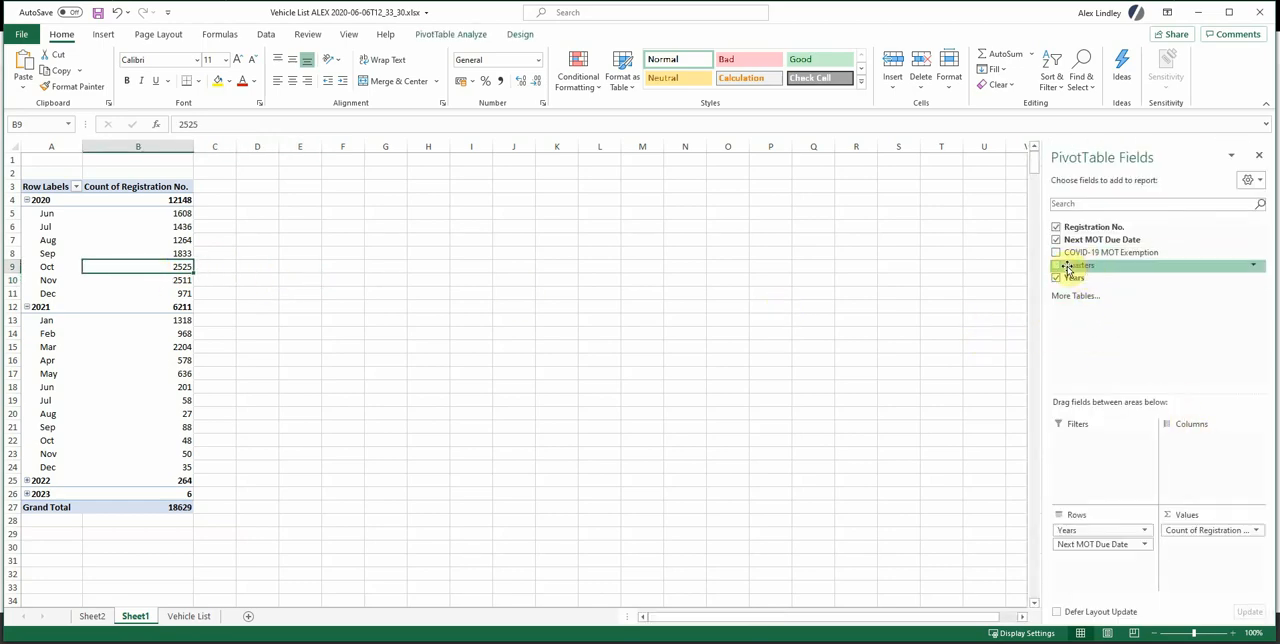
drag(1058, 258, 1072, 422)
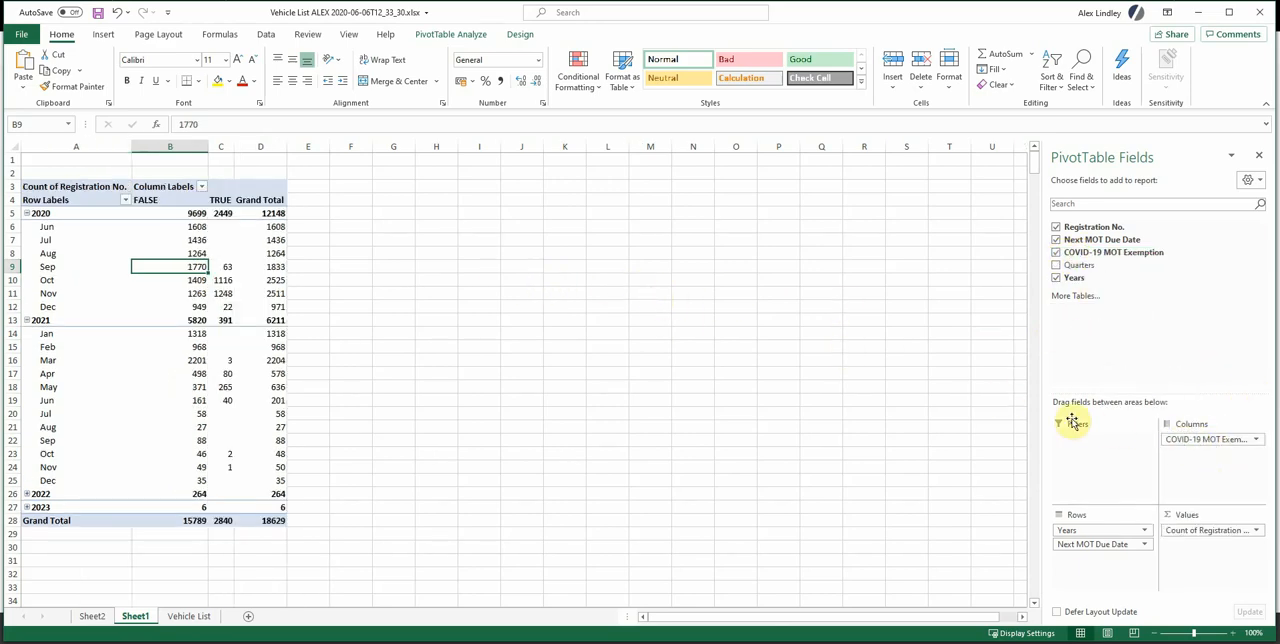
Compare the monthly counts of non-exempt, exempt and all vehicles, looking closely at August and October 2020.
click(168, 146)
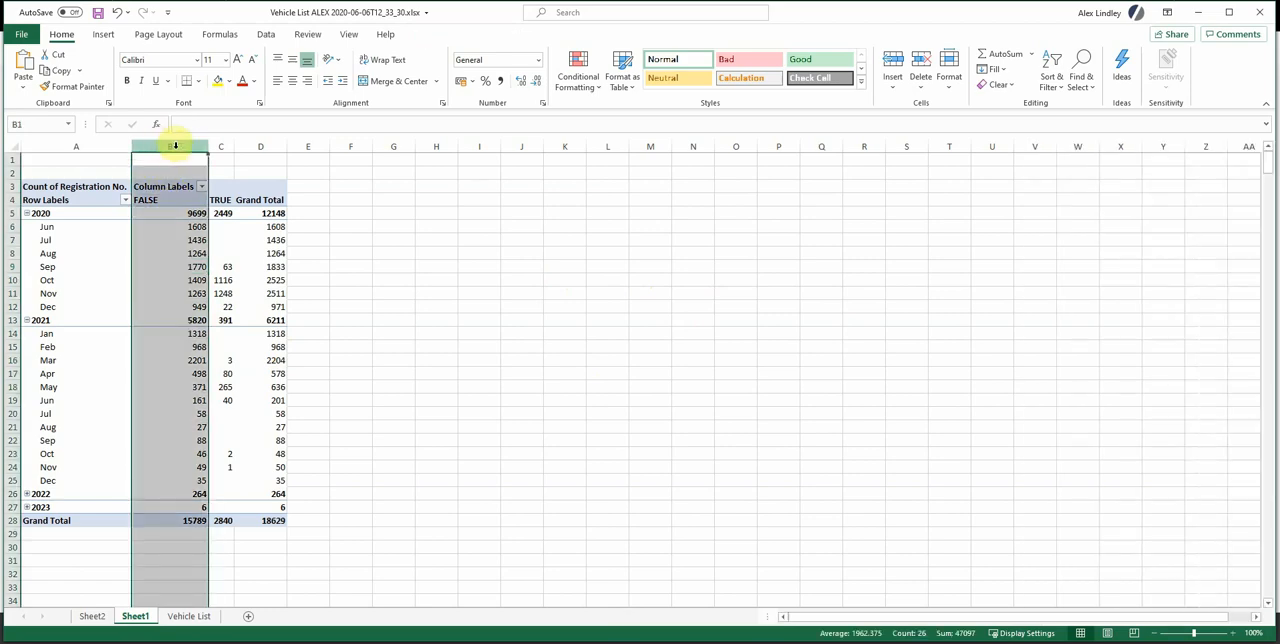
click(221, 145)
click(222, 281)
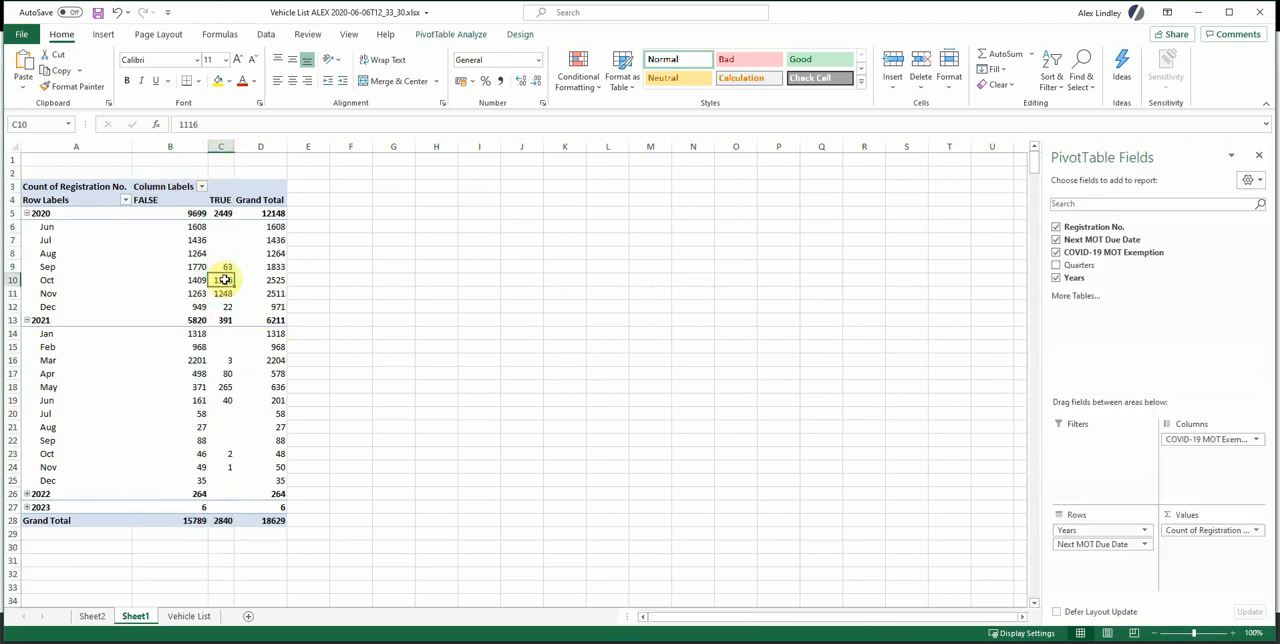
click(261, 146)
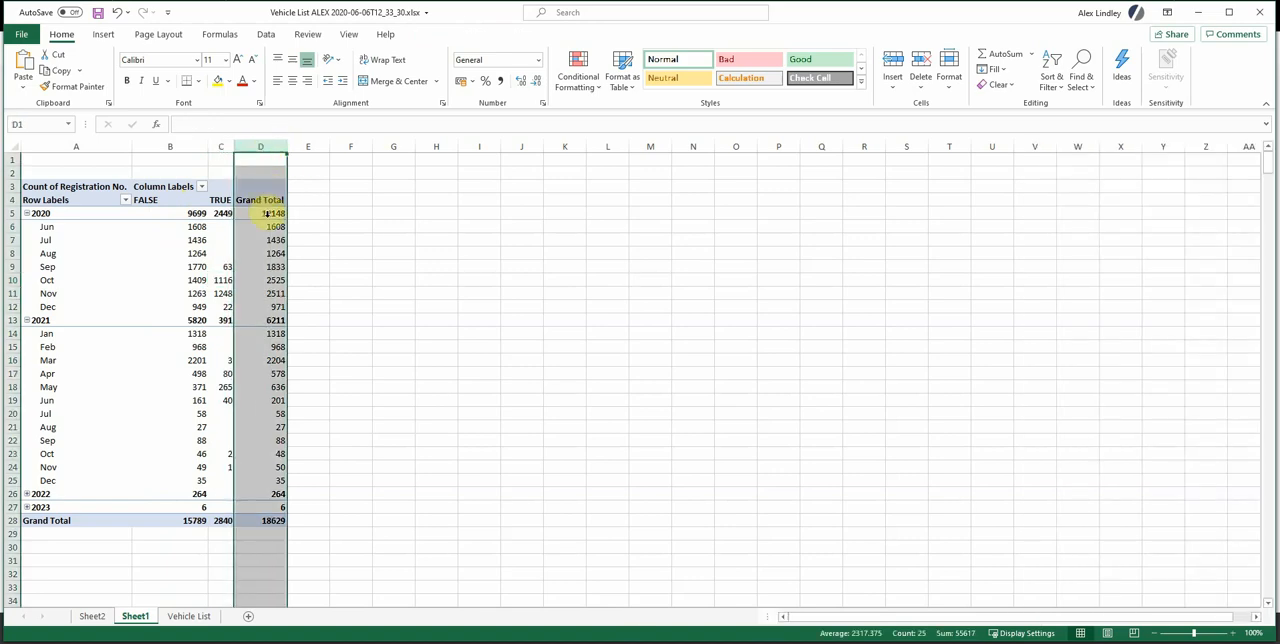
click(221, 146)
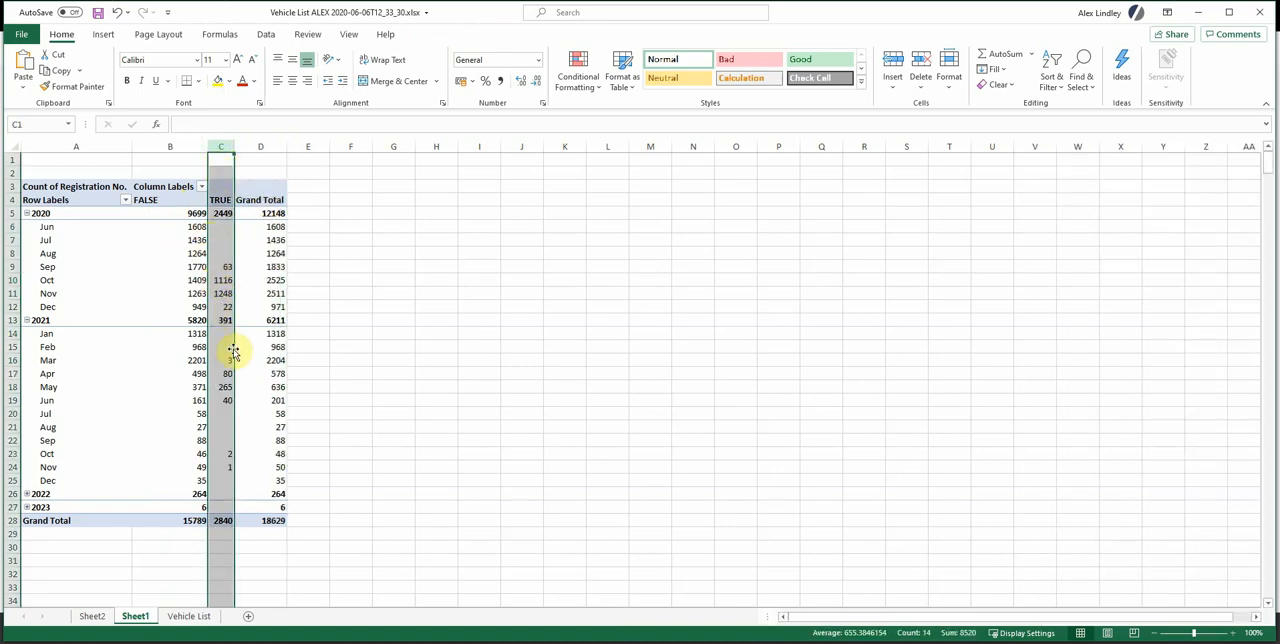
click(184, 146)
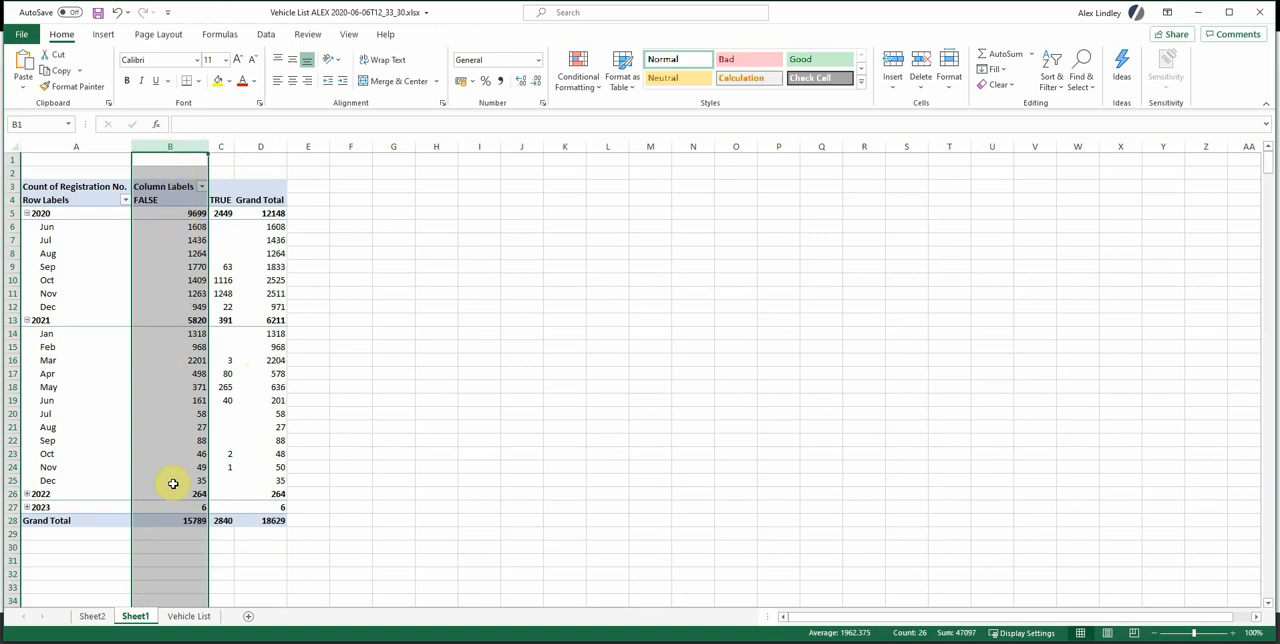
mouse_move(179, 258)
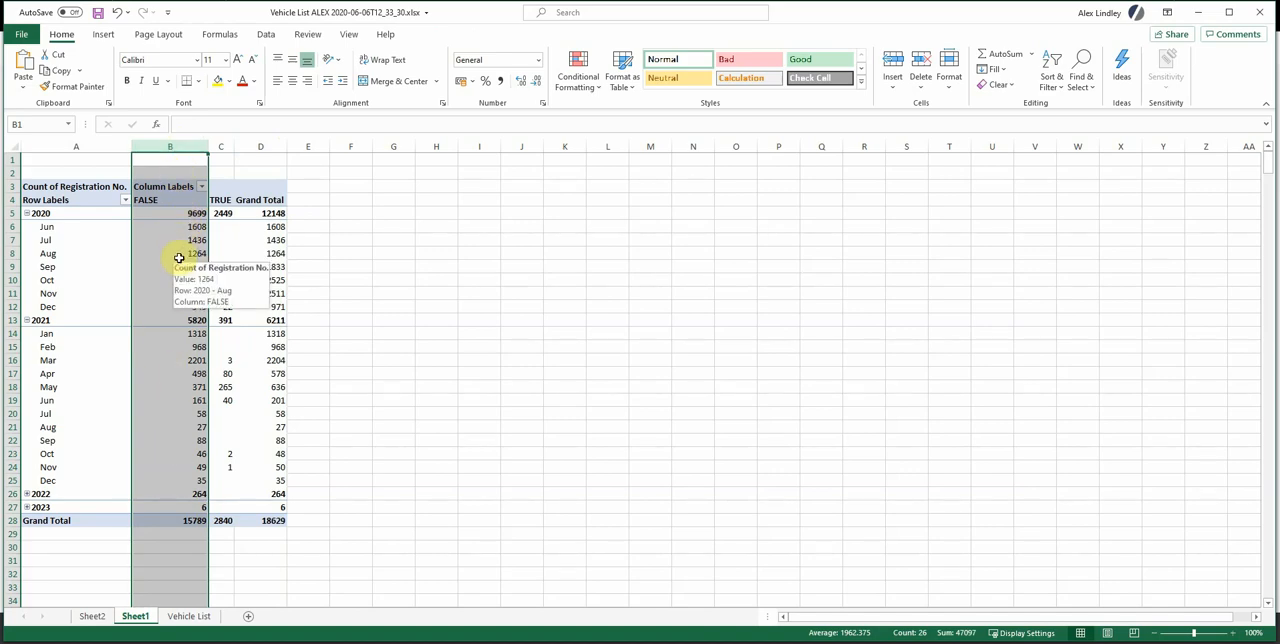
click(186, 256)
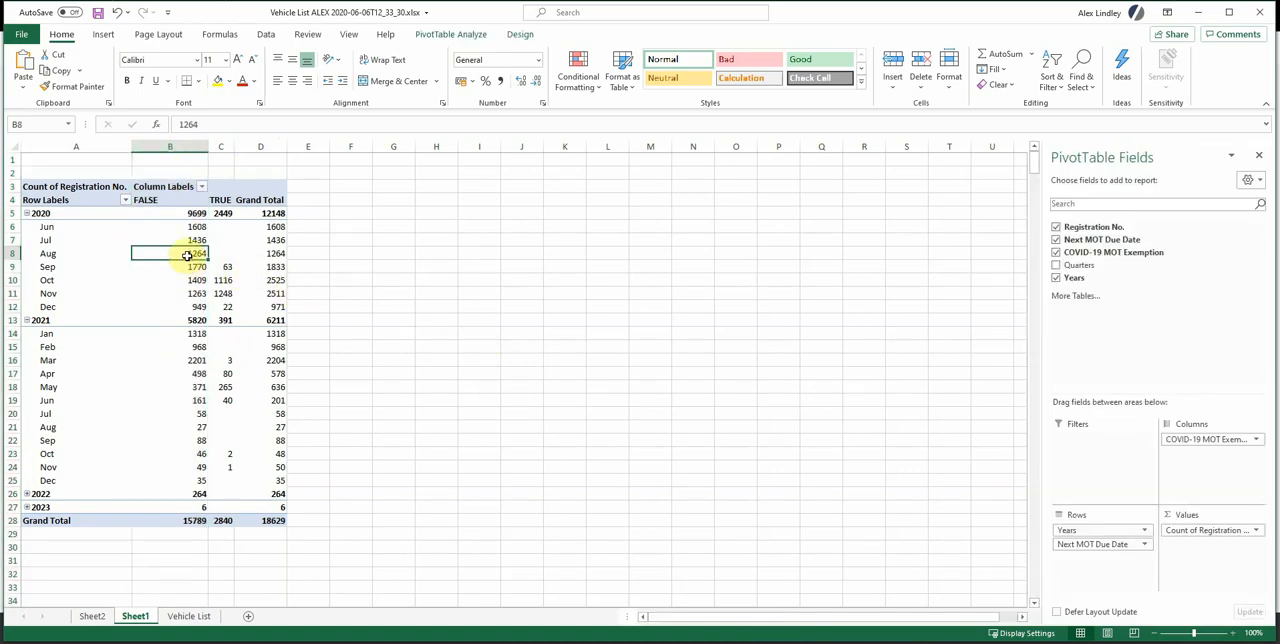
mouse_move(167, 255)
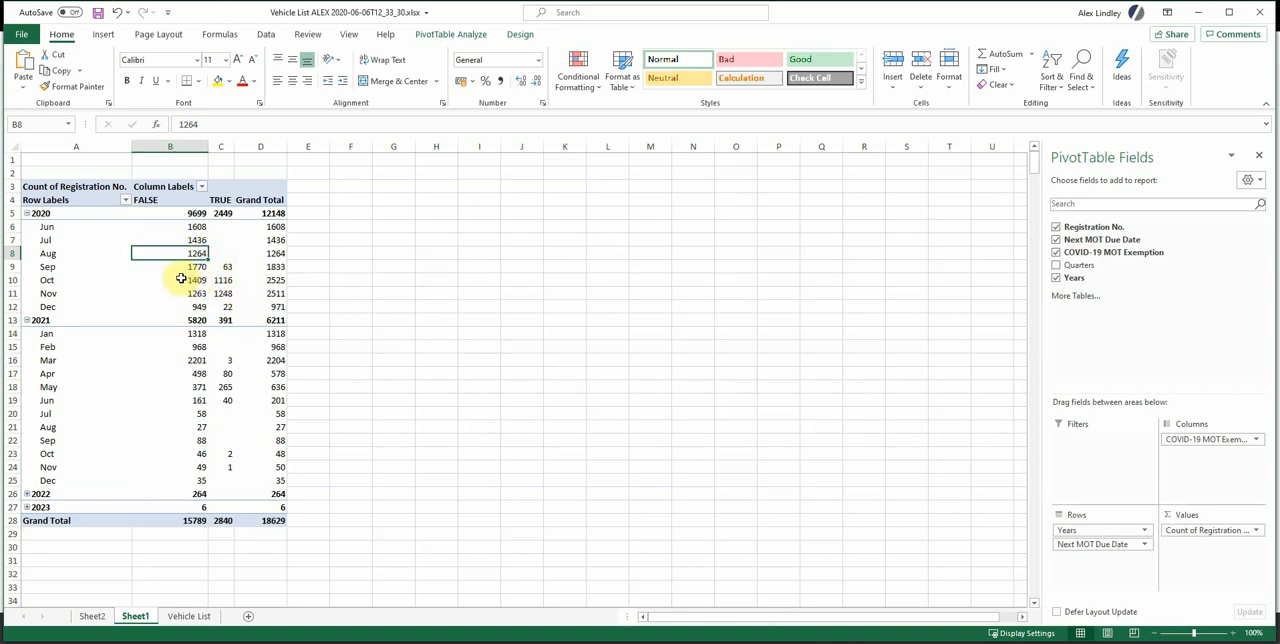
mouse_move(181, 277)
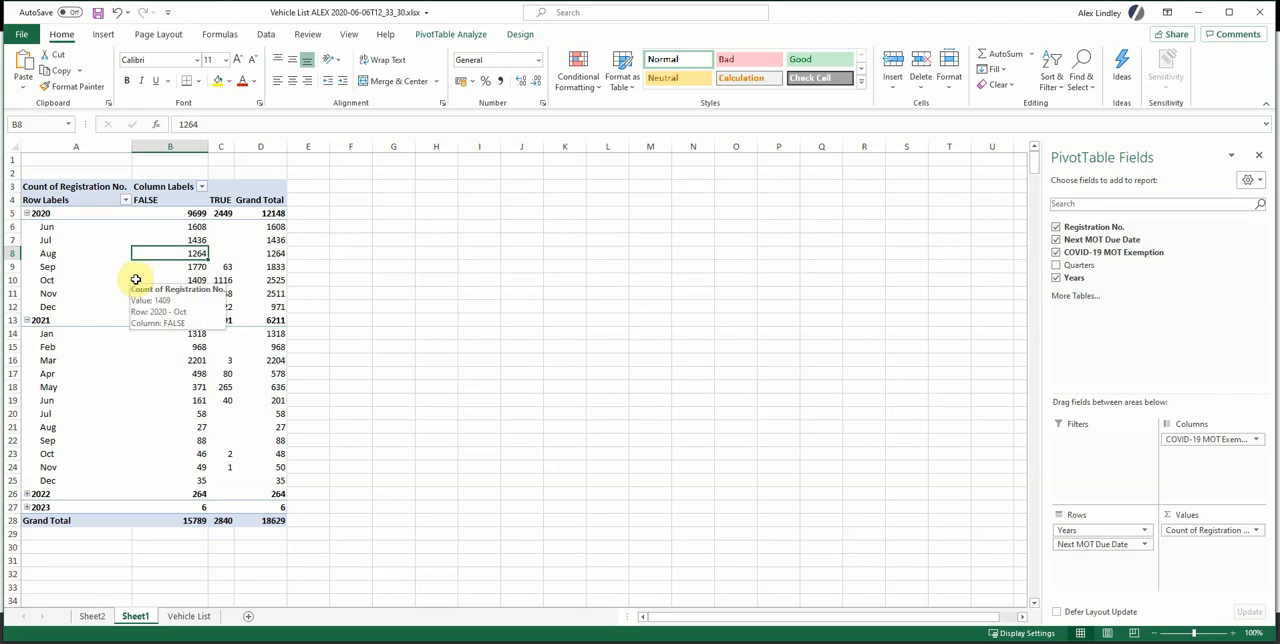